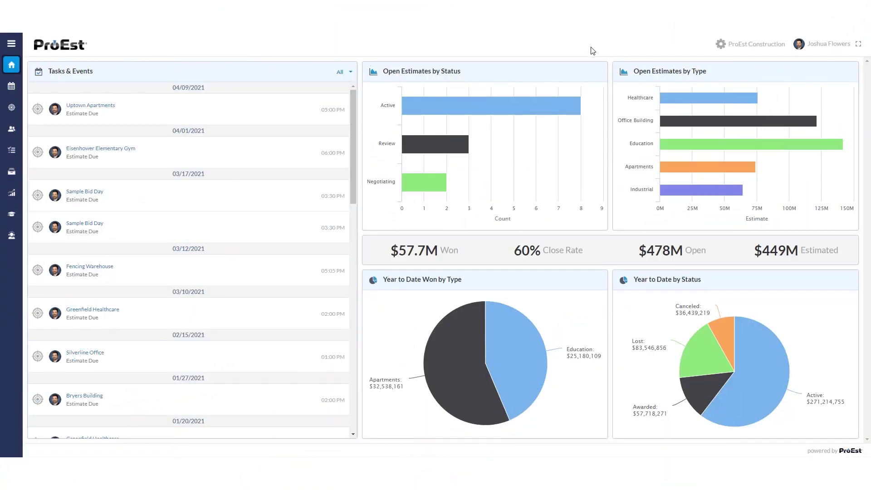
# Switch on the Procore integration under Company Setup > Integrations and log in to Procore.
pyautogui.click(723, 45)
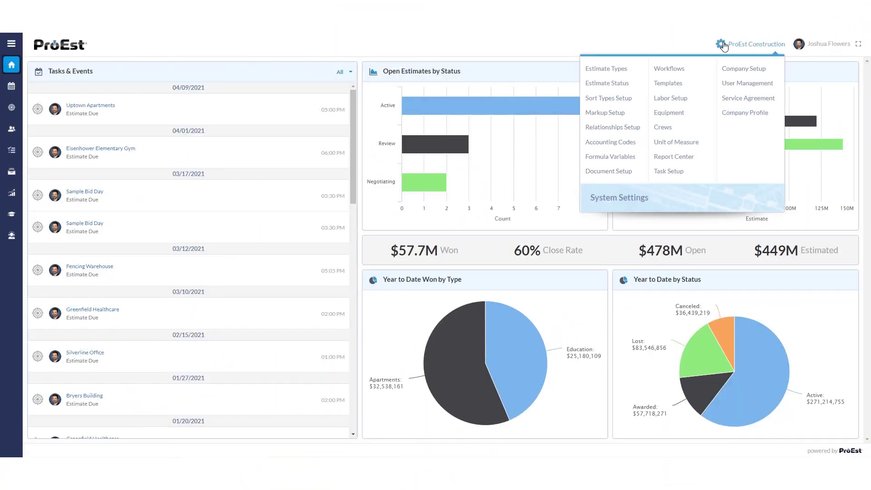
pyautogui.click(743, 68)
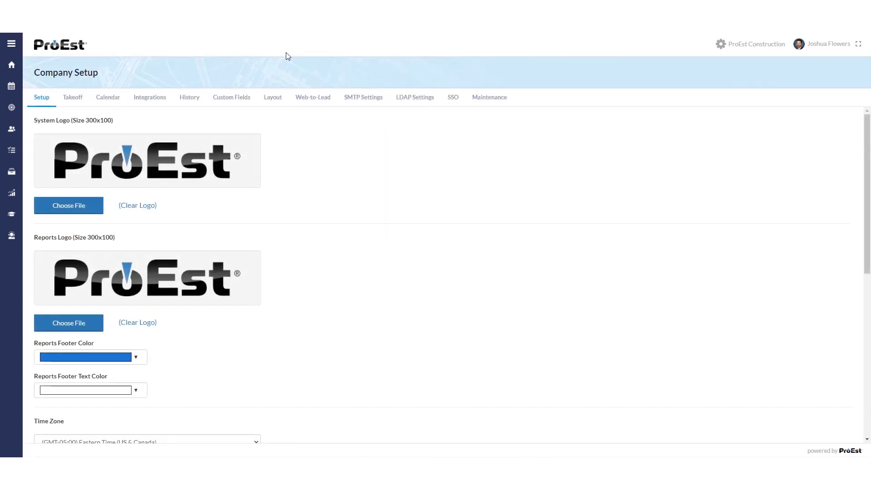
pyautogui.click(154, 96)
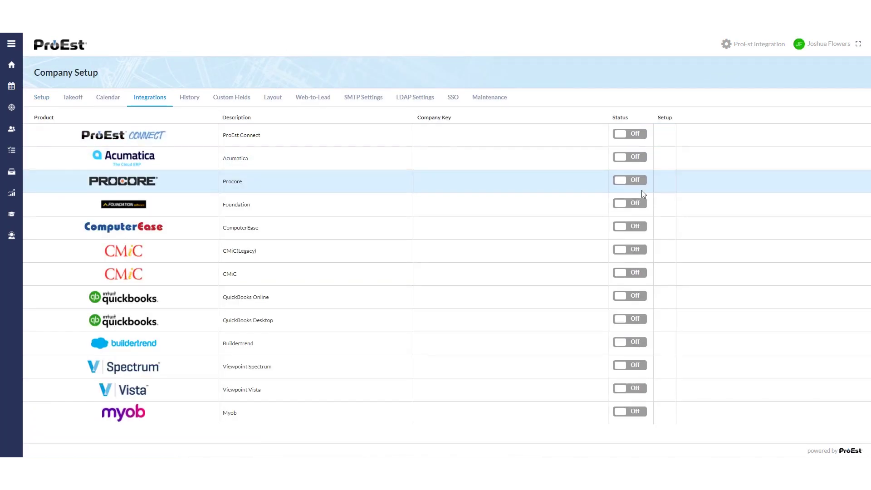
pyautogui.click(642, 182)
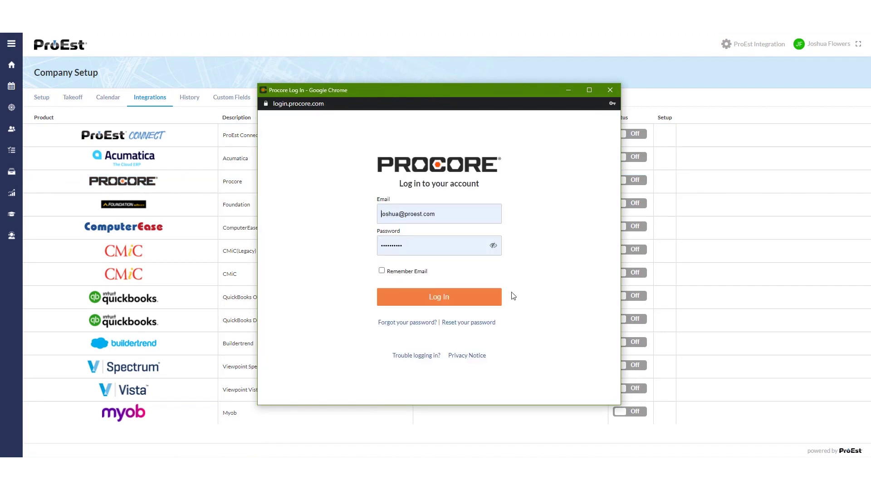
pyautogui.click(494, 297)
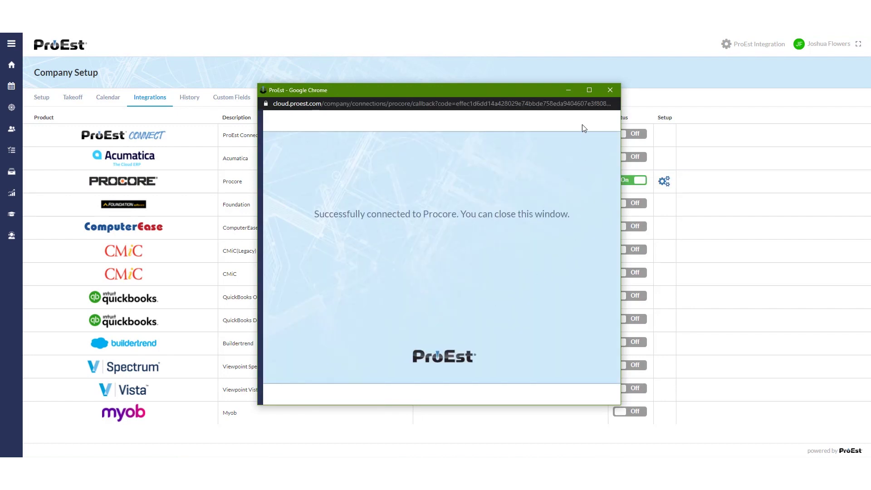
pyautogui.click(605, 92)
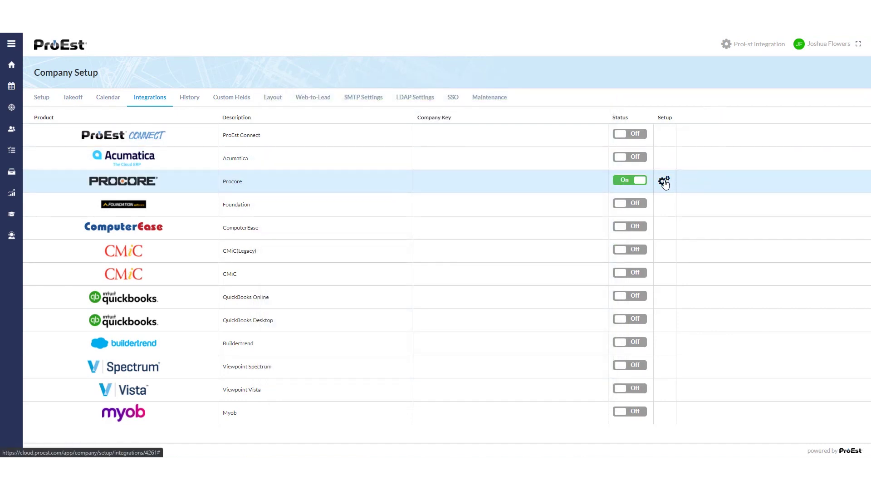
# Set Procore company ProEst Construction, template Template, Standard Cost Code List, and Include Documents True.
pyautogui.click(664, 181)
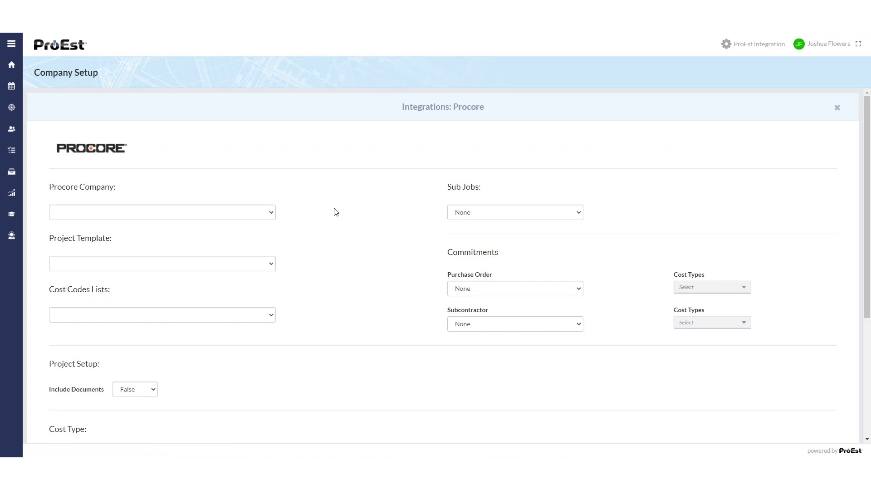
pyautogui.click(274, 212)
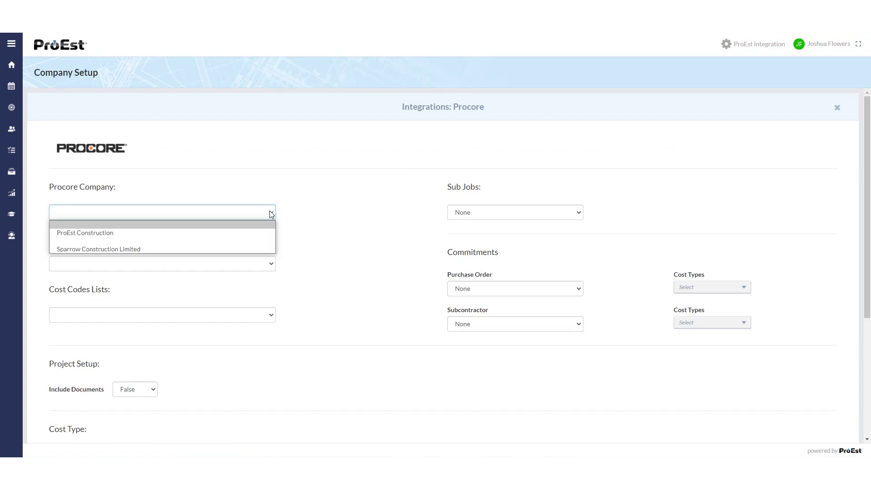
pyautogui.click(258, 233)
pyautogui.click(273, 263)
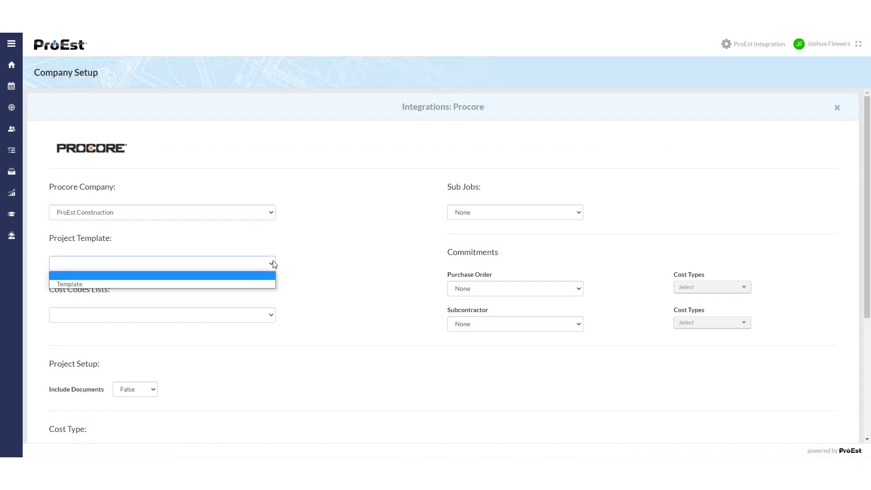
pyautogui.click(241, 284)
pyautogui.click(270, 318)
pyautogui.click(228, 335)
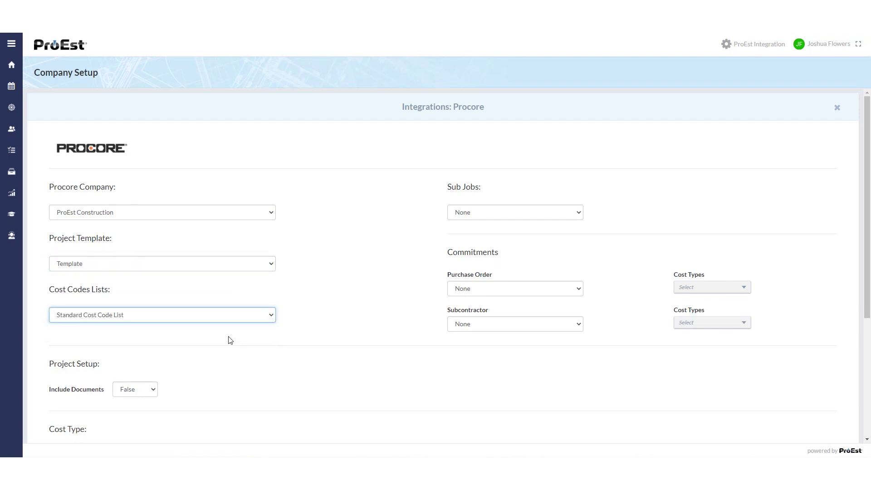
pyautogui.scroll(-4, 229, 338)
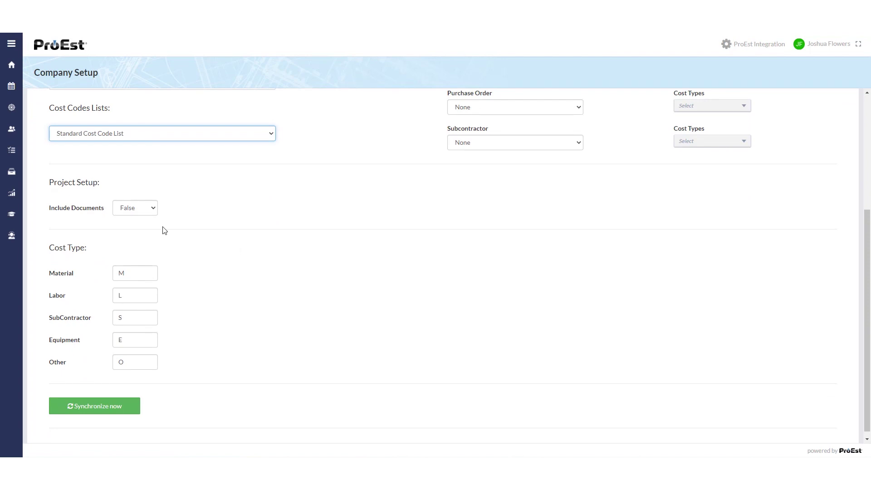
pyautogui.click(153, 208)
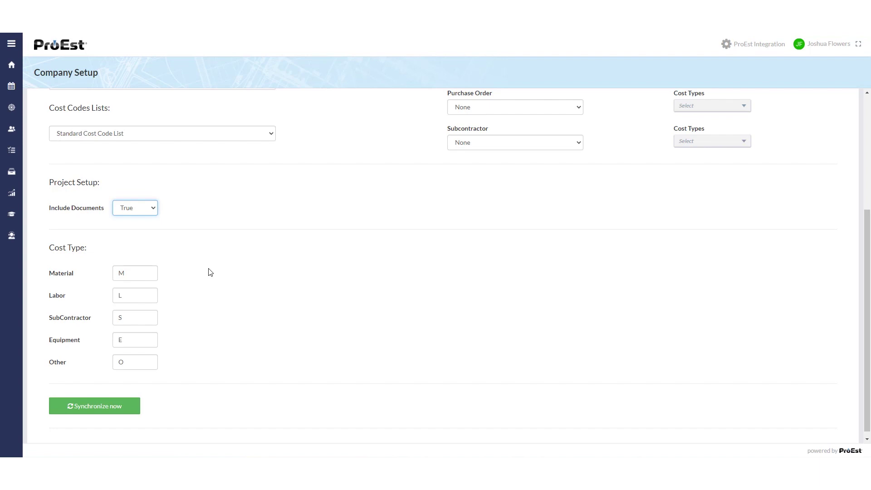
pyautogui.scroll(4, 374, 259)
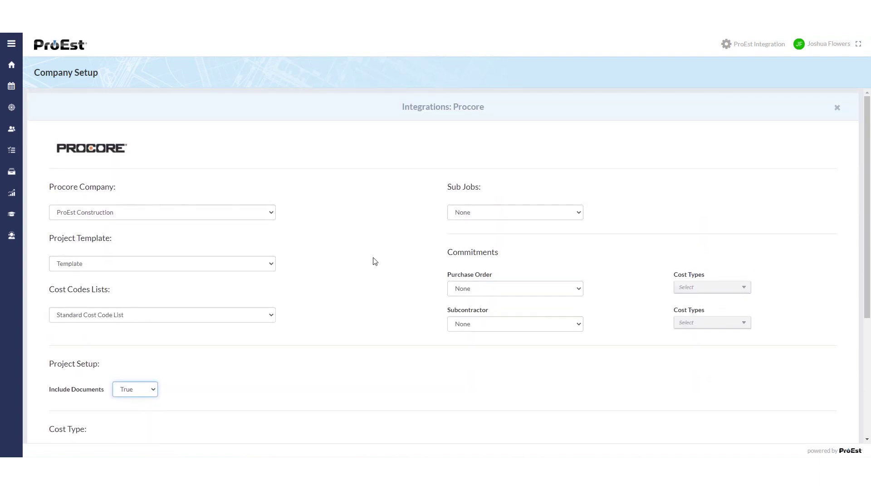
# Map sub jobs to Phase and purchase orders to Vendor with Material cost type.
pyautogui.click(528, 217)
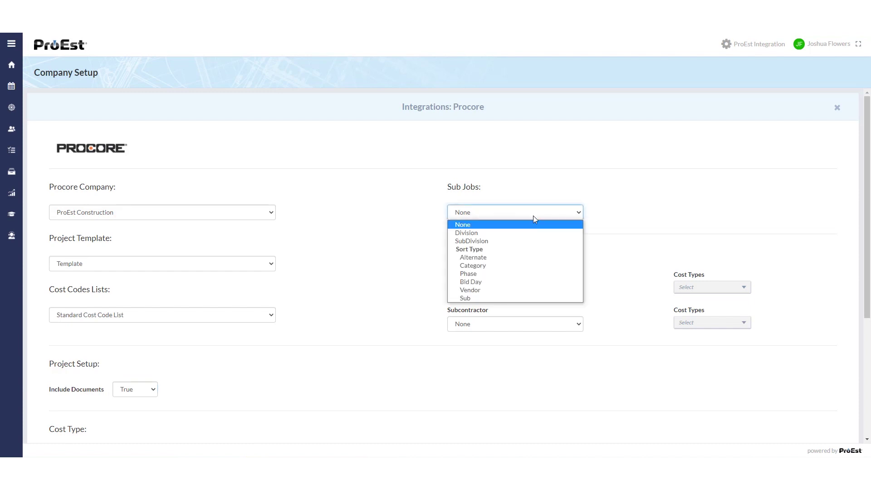
pyautogui.click(484, 274)
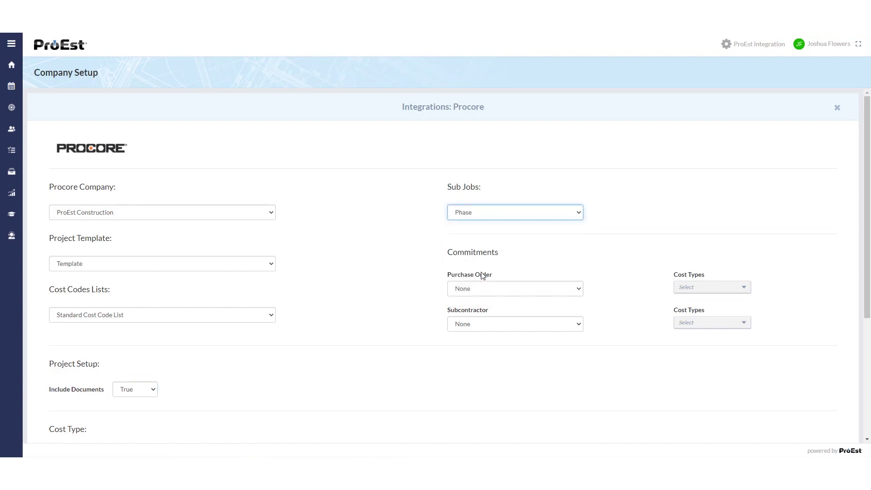
pyautogui.click(412, 251)
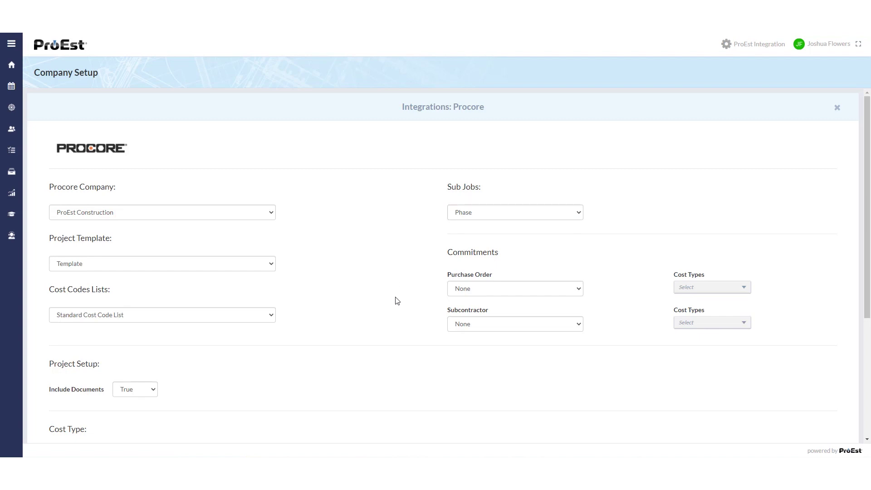
pyautogui.click(518, 292)
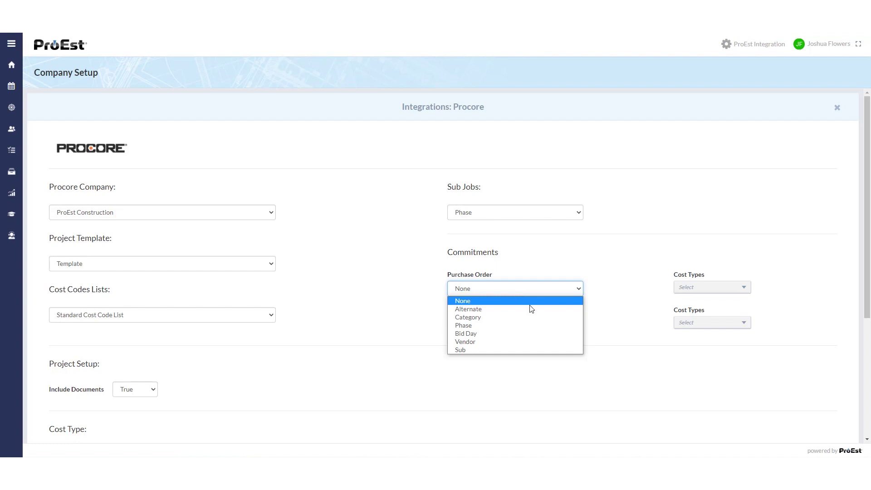
pyautogui.click(474, 342)
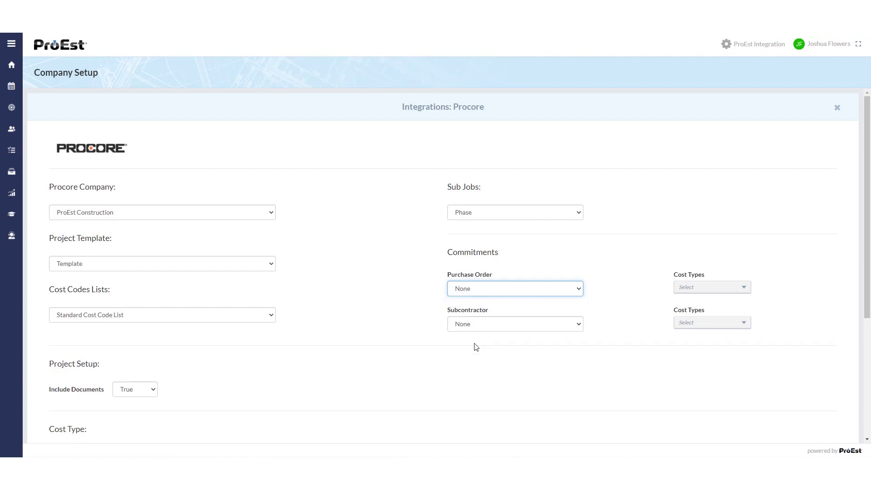
pyautogui.click(682, 290)
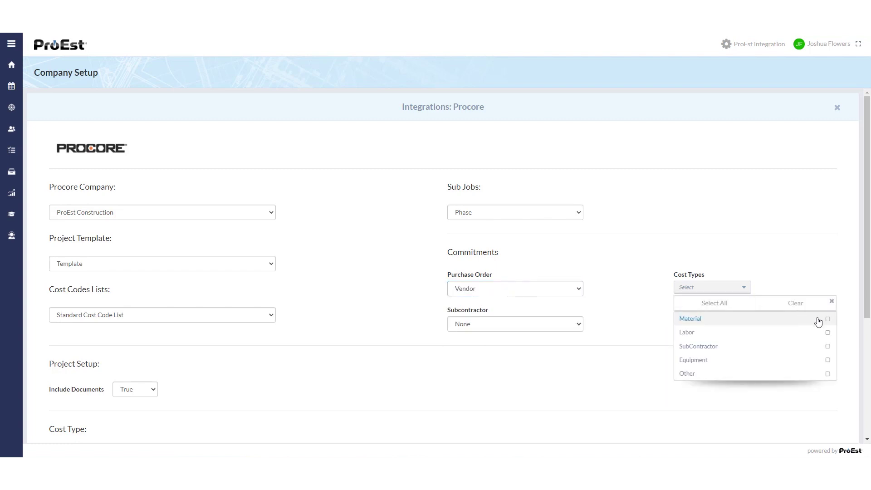
pyautogui.click(645, 301)
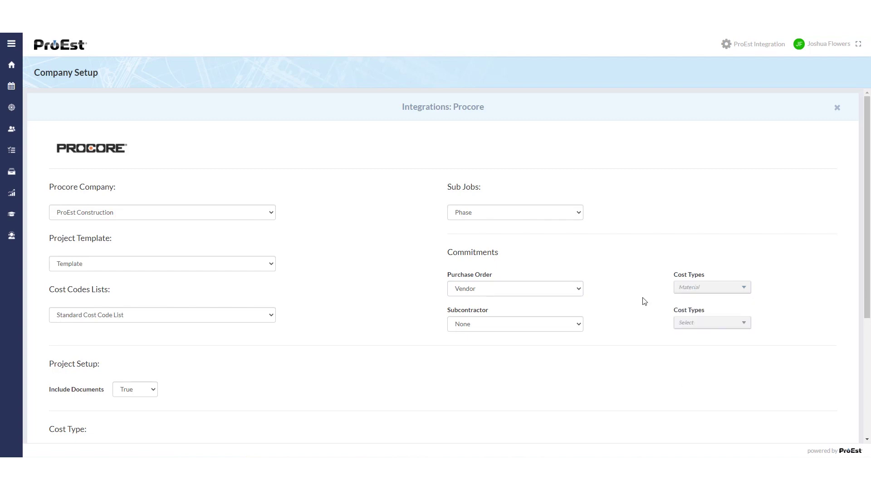
# Create subcontracts by Sub with the SubContractor cost type.
pyautogui.click(578, 324)
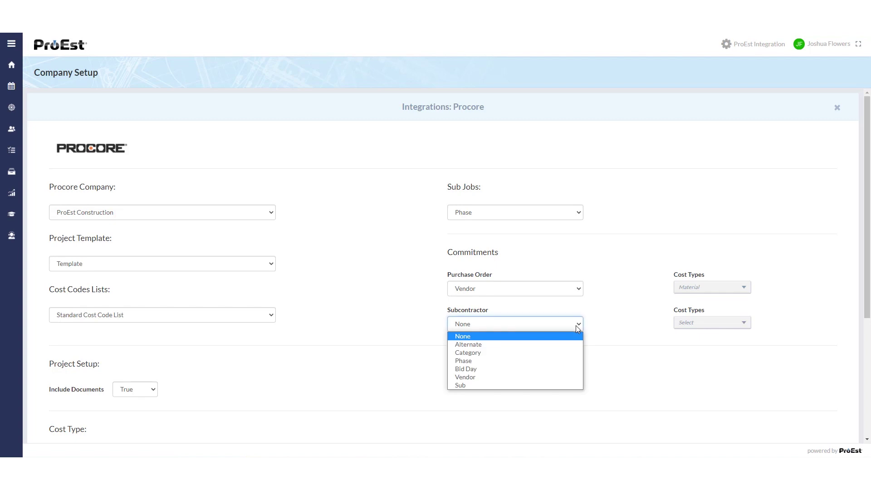
pyautogui.click(553, 385)
pyautogui.click(697, 323)
pyautogui.click(698, 381)
pyautogui.scroll(-4, 331, 342)
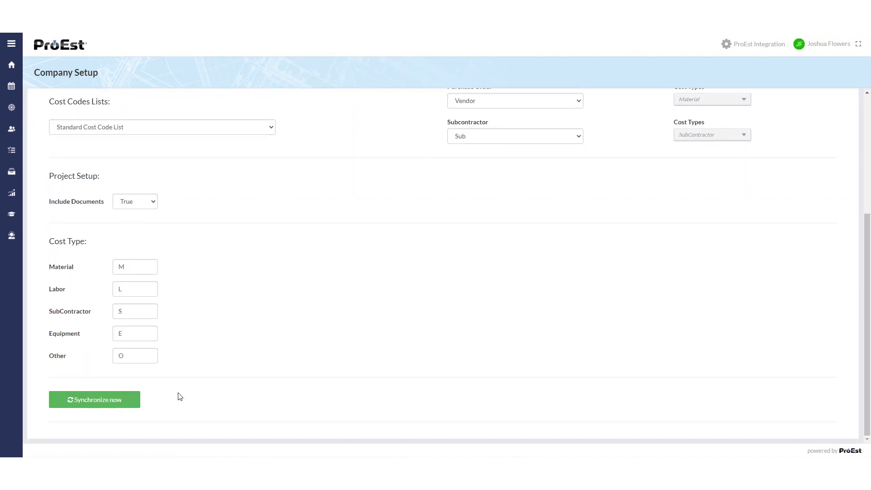
# Synchronize the Procore settings and inspect the Foreman 1 line item of the Sample Estimate.
pyautogui.click(122, 401)
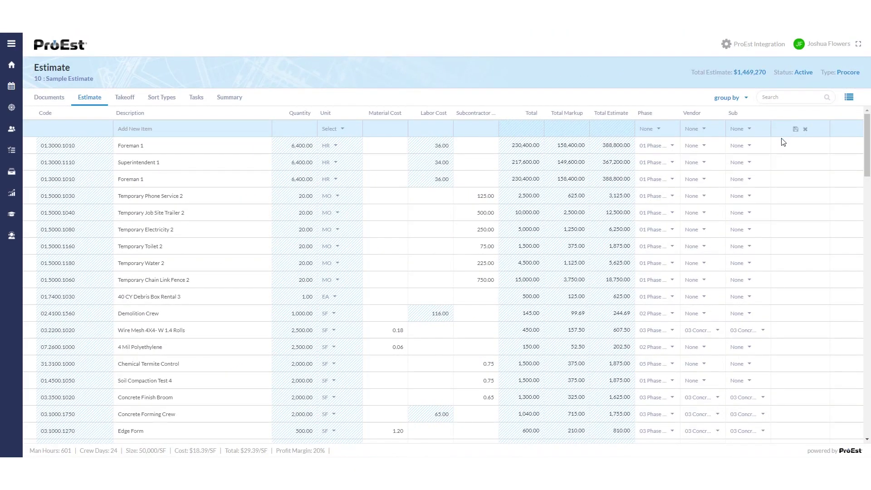
pyautogui.click(786, 147)
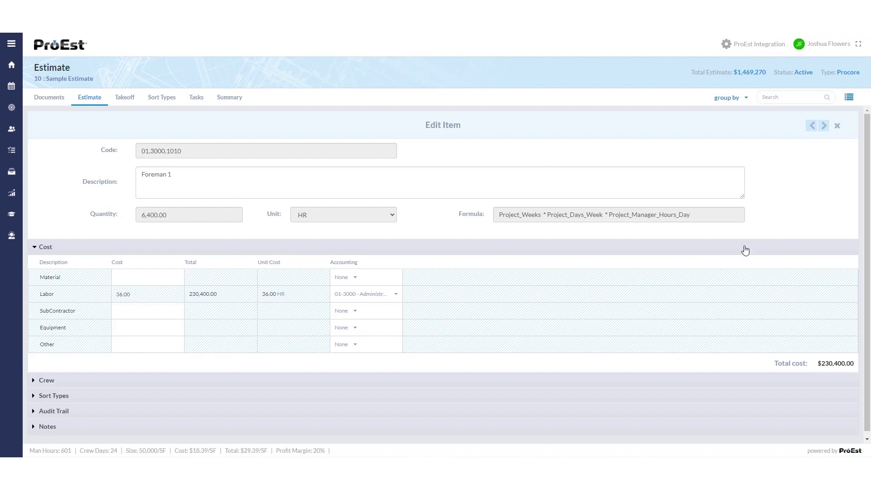
pyautogui.scroll(-1, 771, 232)
pyautogui.click(837, 121)
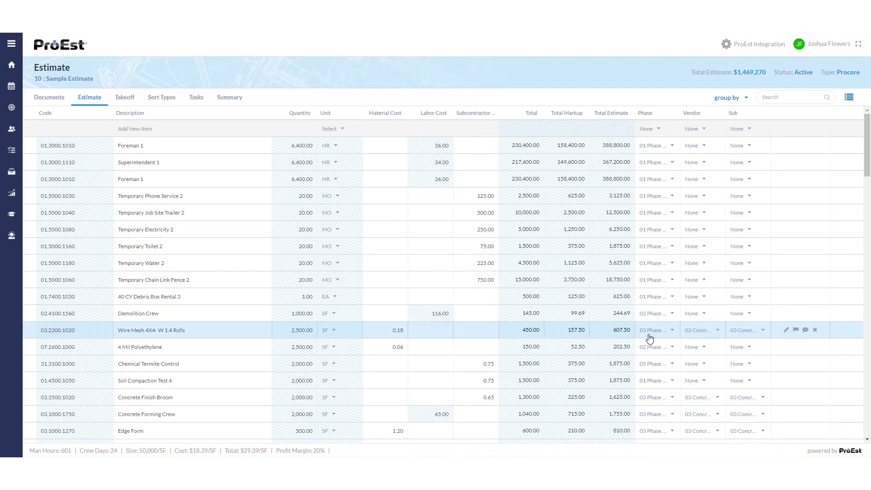
pyautogui.scroll(-4, 650, 341)
pyautogui.scroll(-6, 647, 366)
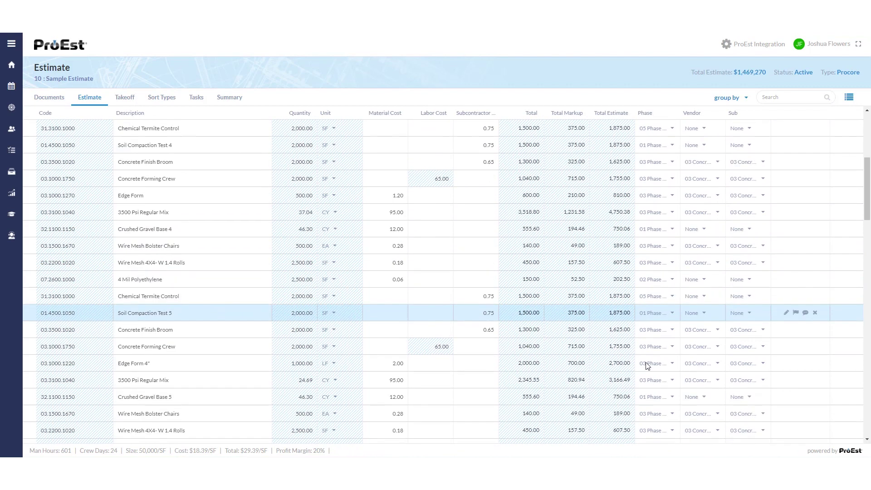
pyautogui.scroll(-3, 647, 366)
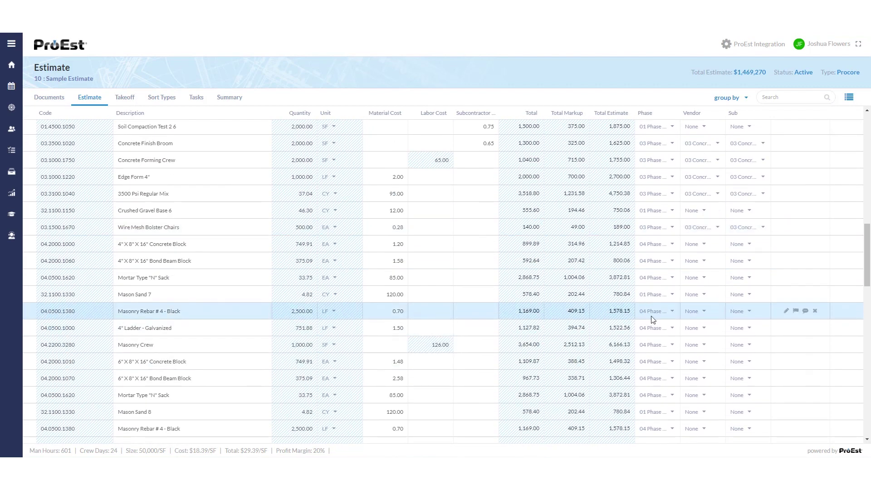
pyautogui.scroll(13, 649, 317)
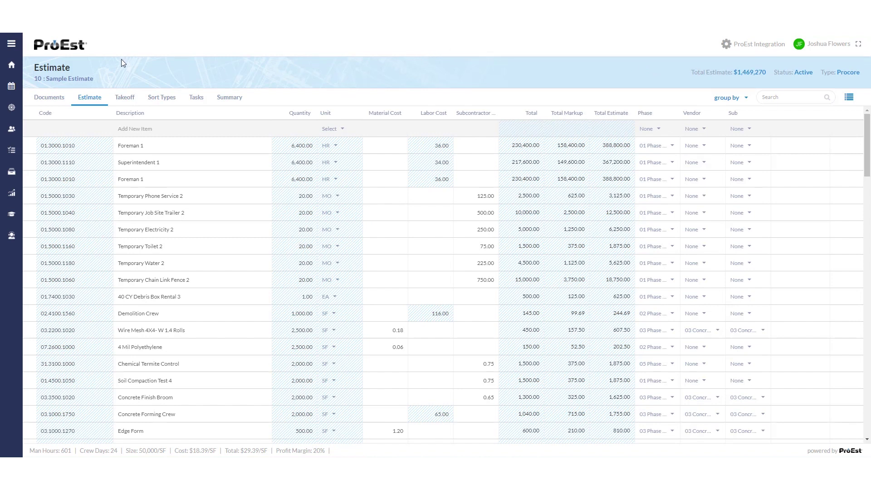
pyautogui.click(11, 107)
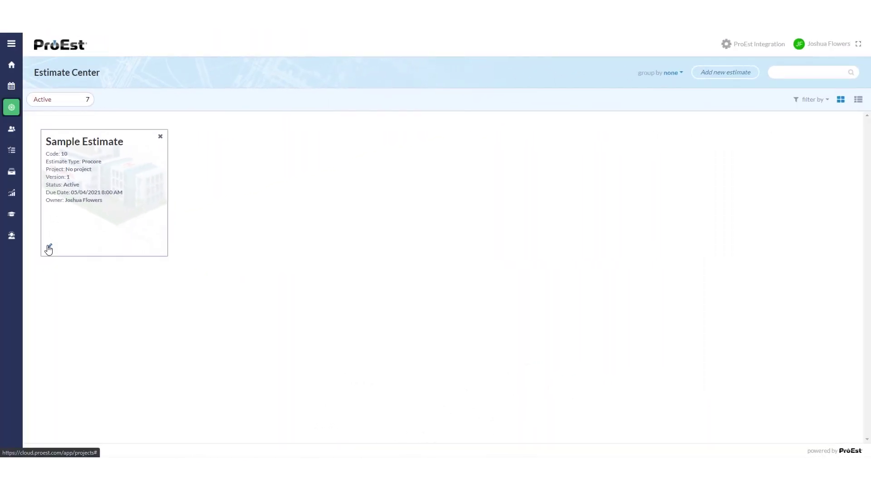
# Mark the Sample Estimate as Awarded with Procore Project left as None, and save.
pyautogui.click(50, 247)
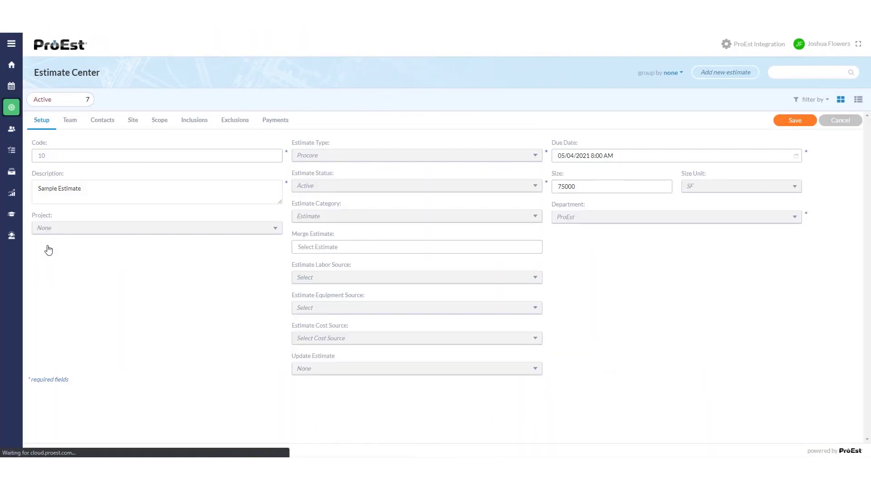
pyautogui.click(324, 190)
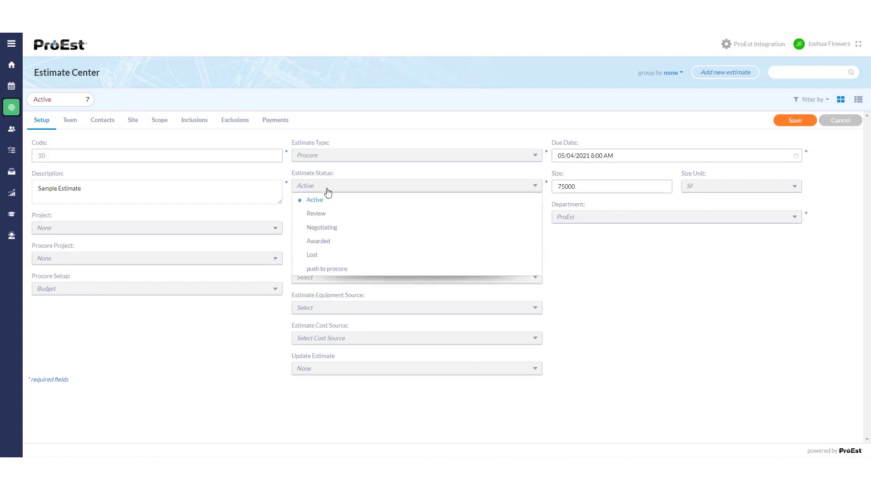
pyautogui.click(330, 241)
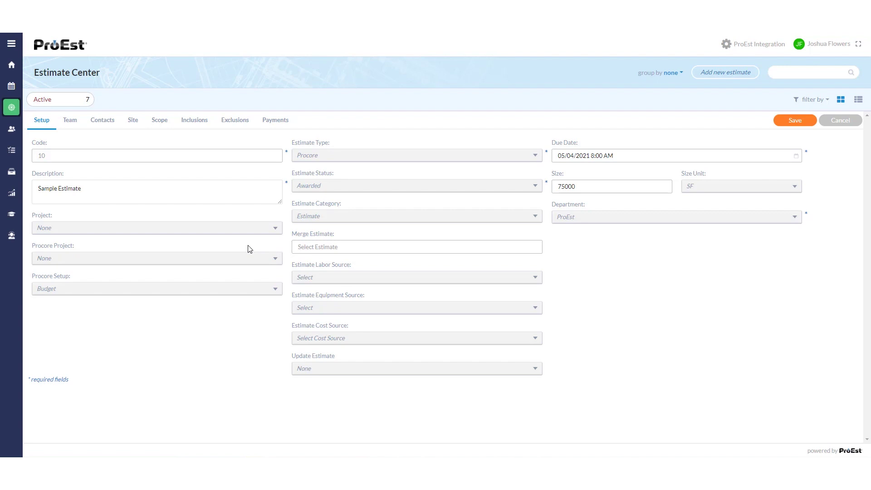
pyautogui.click(255, 258)
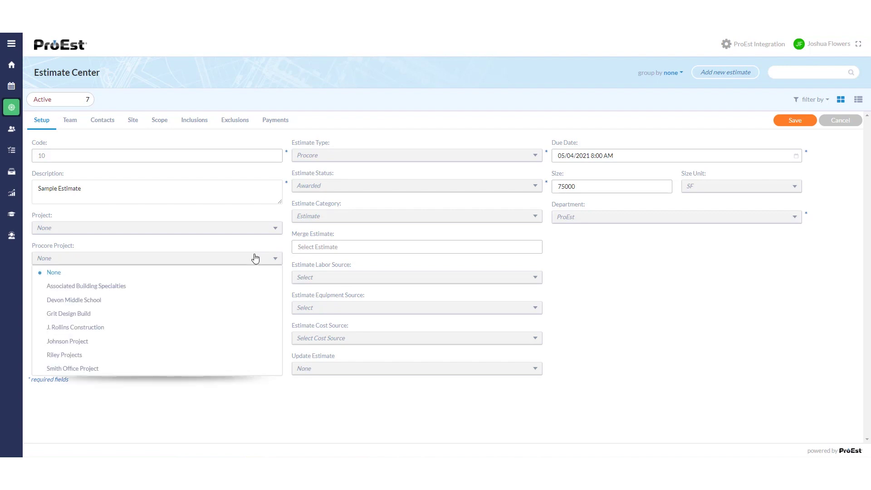
pyautogui.click(249, 270)
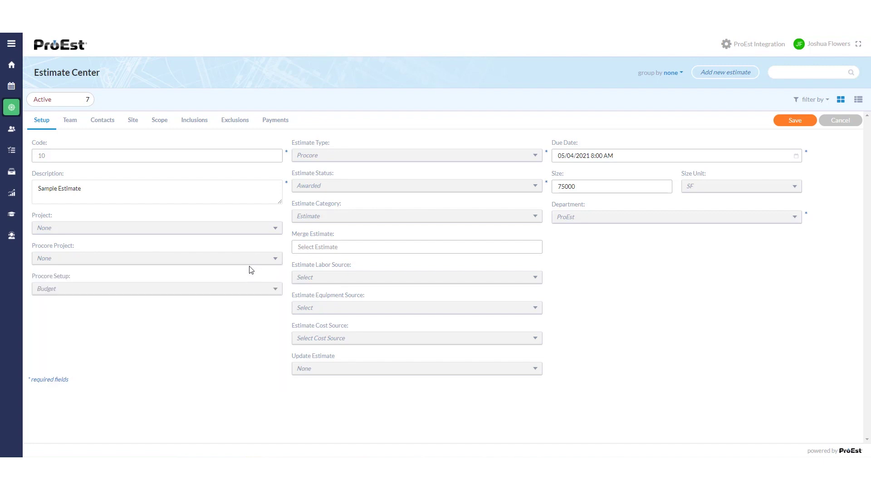
pyautogui.click(796, 121)
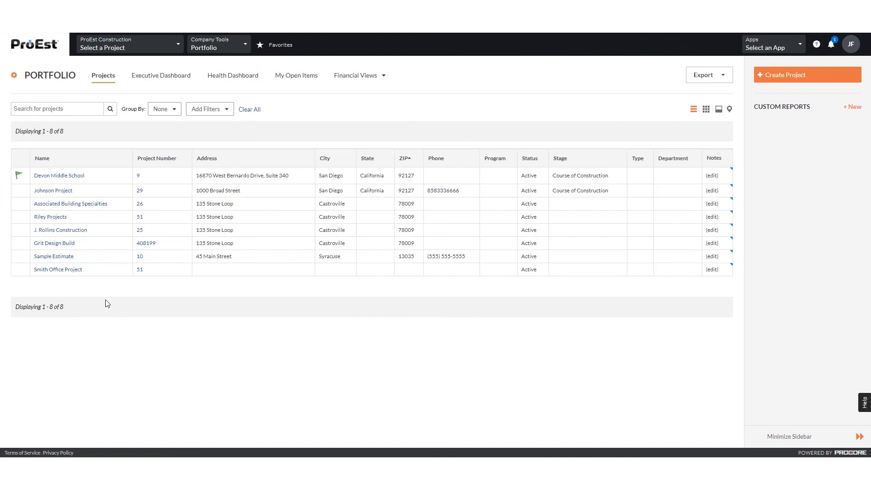
# Open the 10 - Sample Estimate project in Procore and go to its Budget.
pyautogui.click(64, 256)
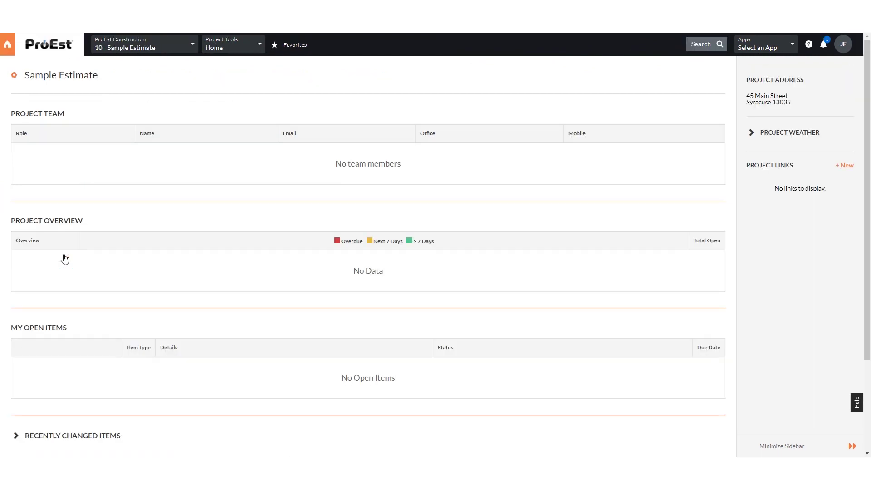
pyautogui.click(231, 45)
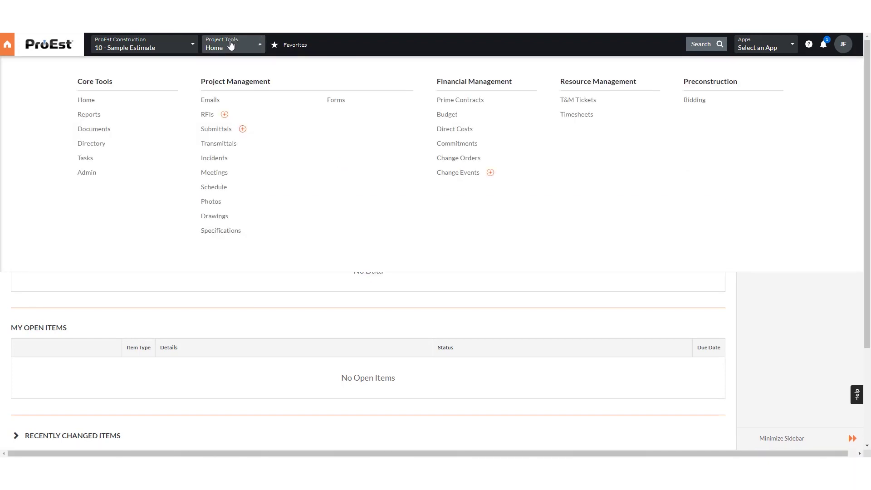
pyautogui.click(455, 116)
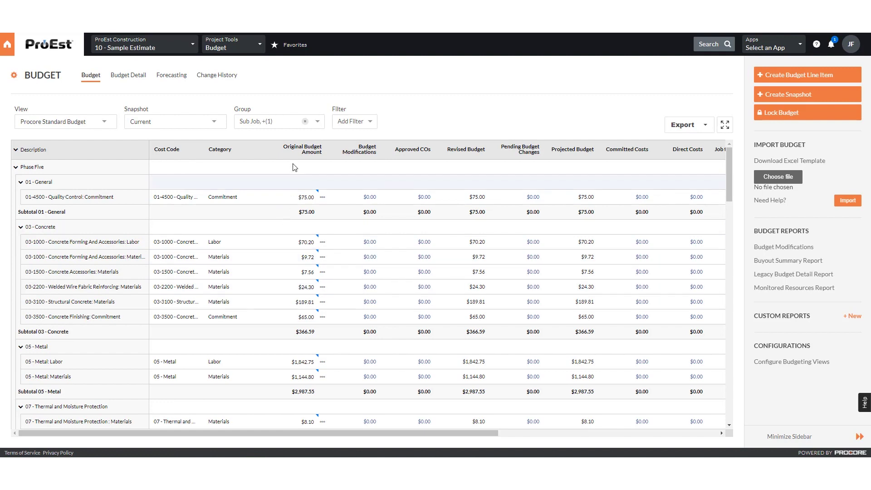
# Open Commitments, review the 03 Concrete contract's Schedule of Values, then return to the list.
pyautogui.click(261, 46)
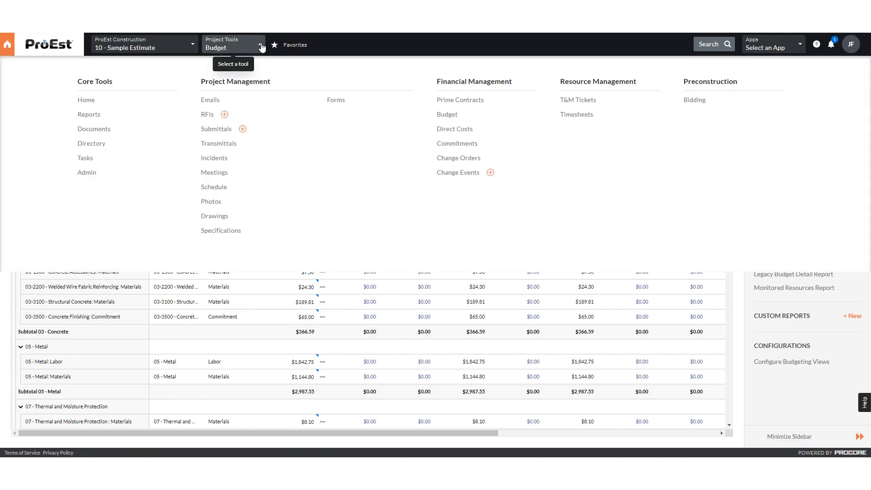
pyautogui.click(441, 144)
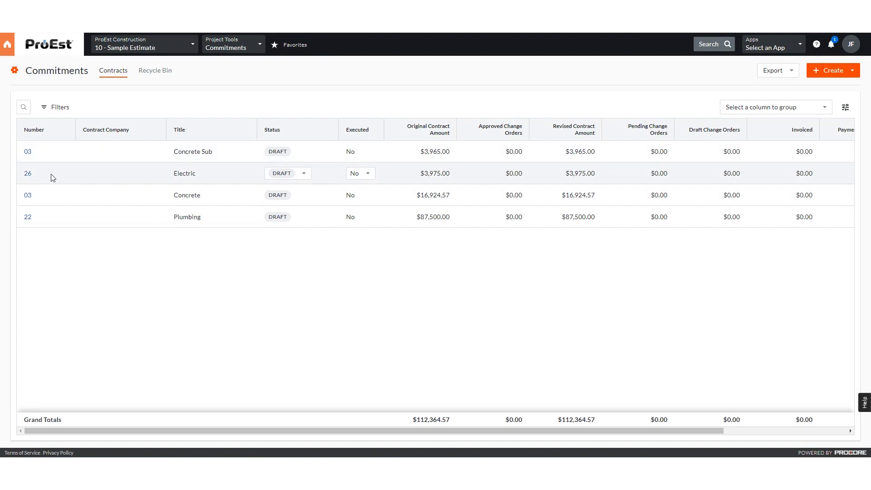
pyautogui.click(27, 193)
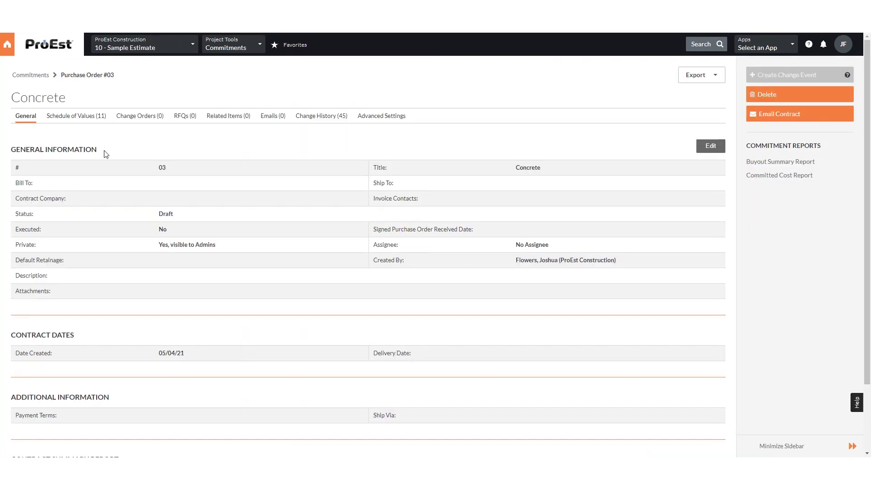
pyautogui.click(90, 119)
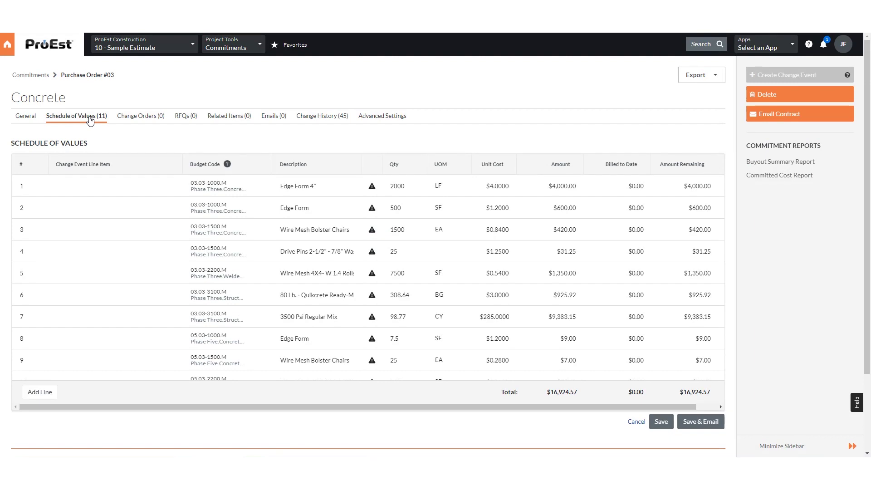
pyautogui.click(30, 75)
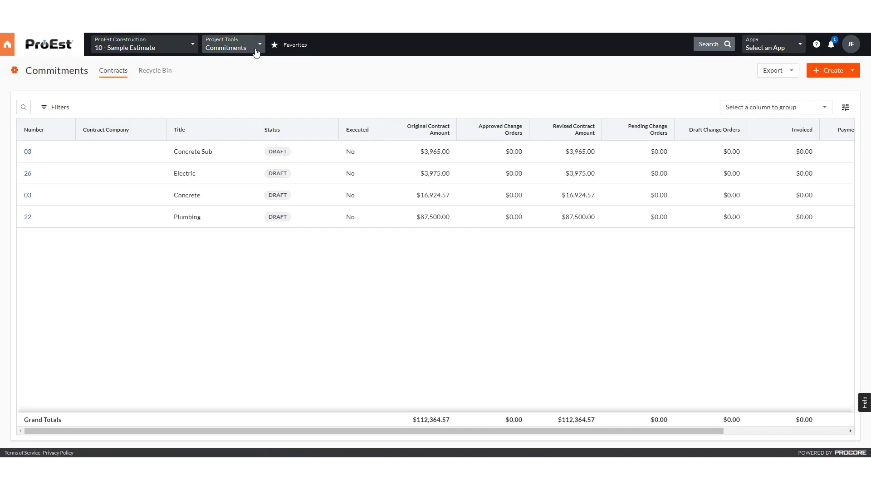
# Go from Drawings to the project's Documents and open the ProEst folder.
pyautogui.click(252, 43)
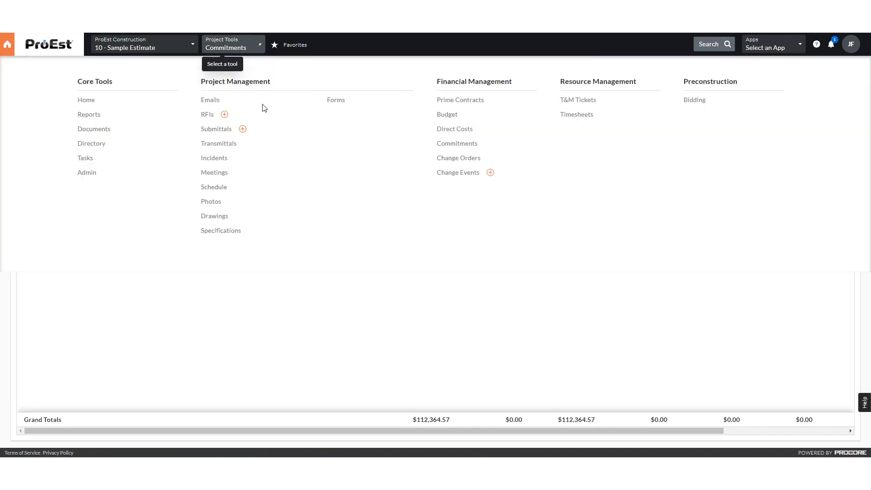
pyautogui.click(216, 217)
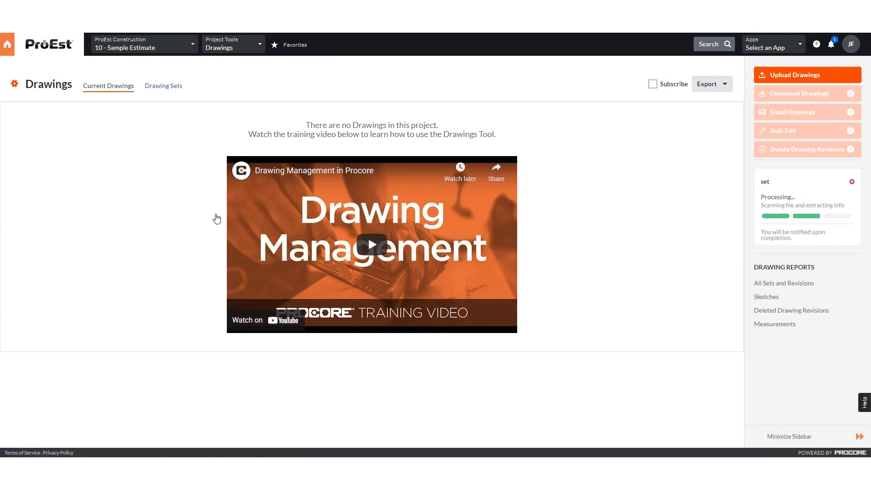
pyautogui.click(218, 51)
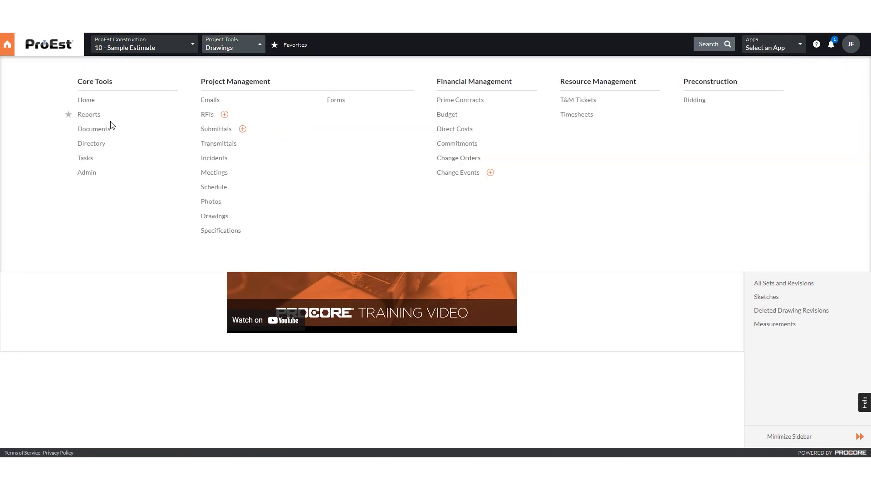
pyautogui.click(91, 132)
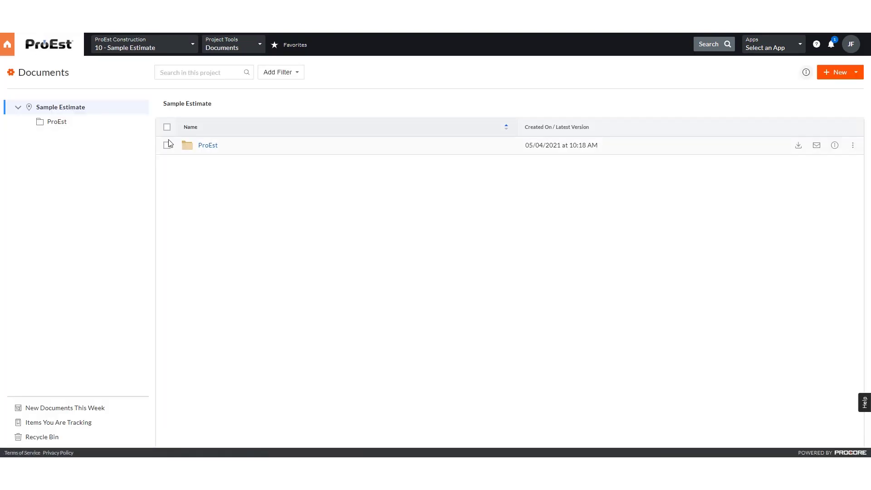
pyautogui.click(205, 145)
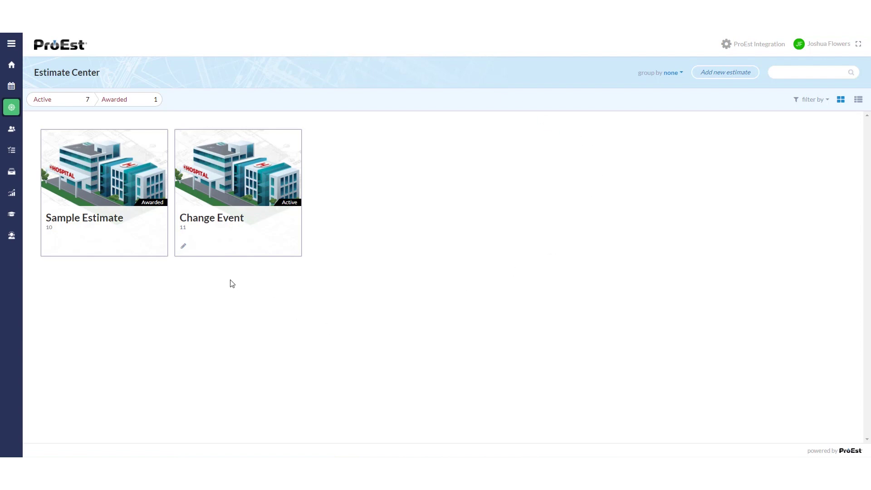
# Award the Change Event estimate, link it to Sample Estimate with Procore Setup Change Event, and save.
pyautogui.moveTo(189, 251)
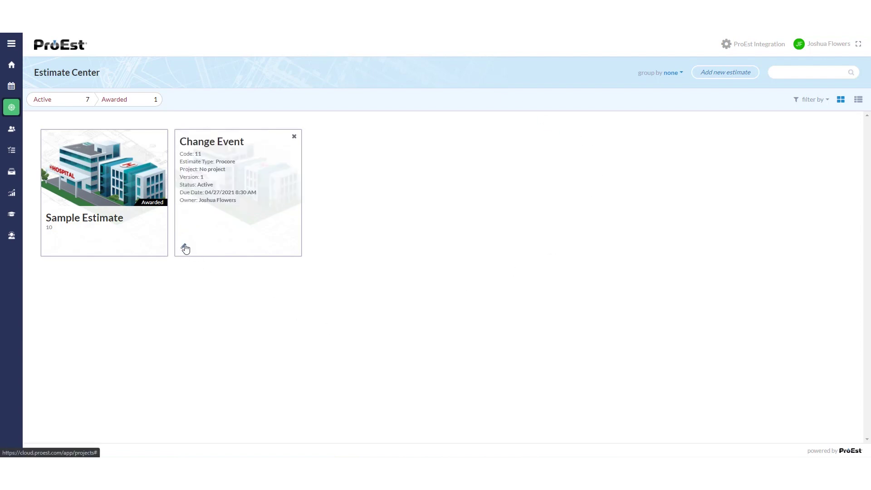
pyautogui.click(185, 248)
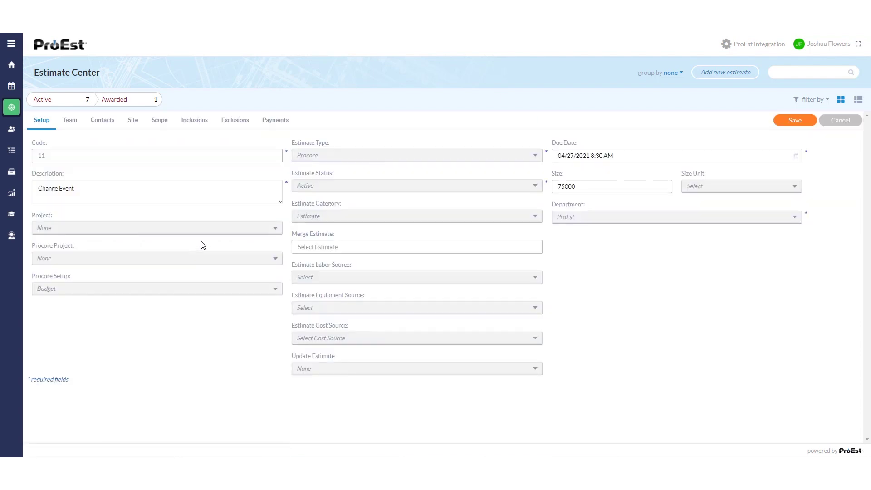
pyautogui.click(354, 186)
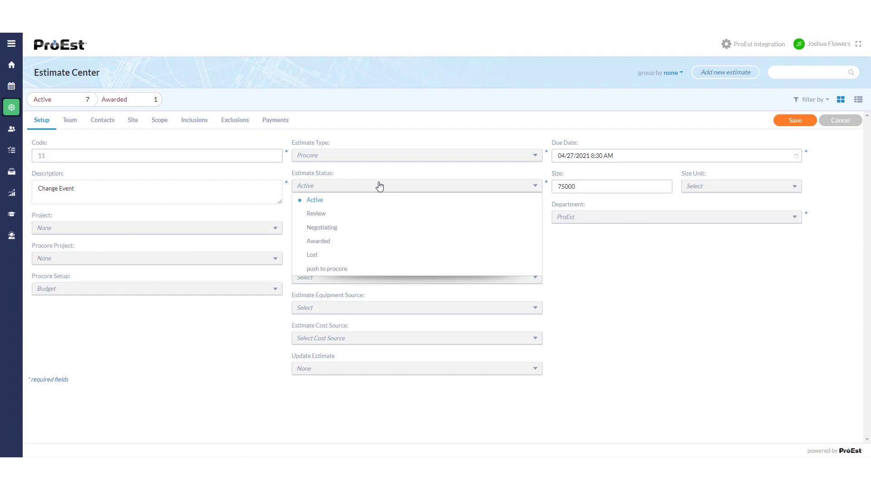
pyautogui.click(329, 244)
pyautogui.click(175, 263)
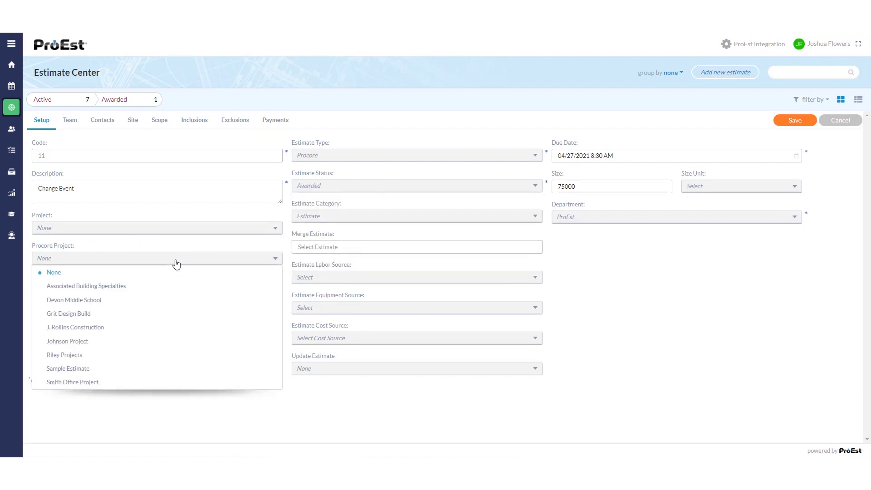
pyautogui.click(116, 369)
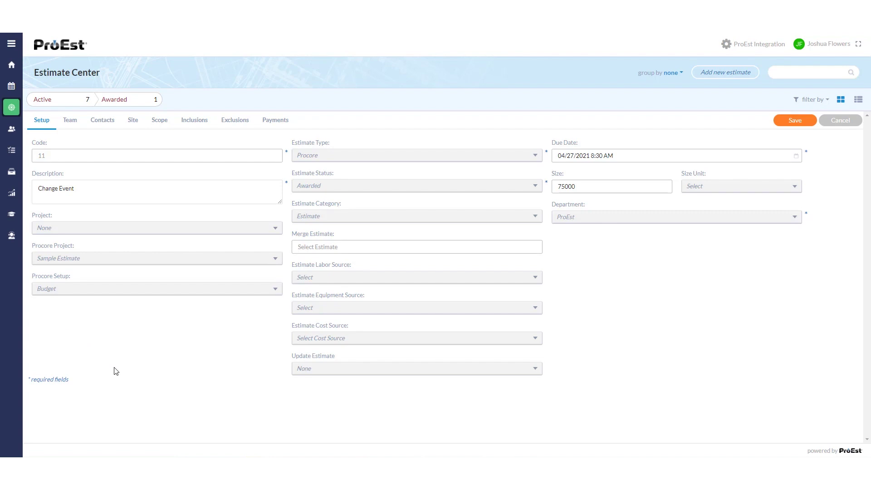
pyautogui.click(170, 293)
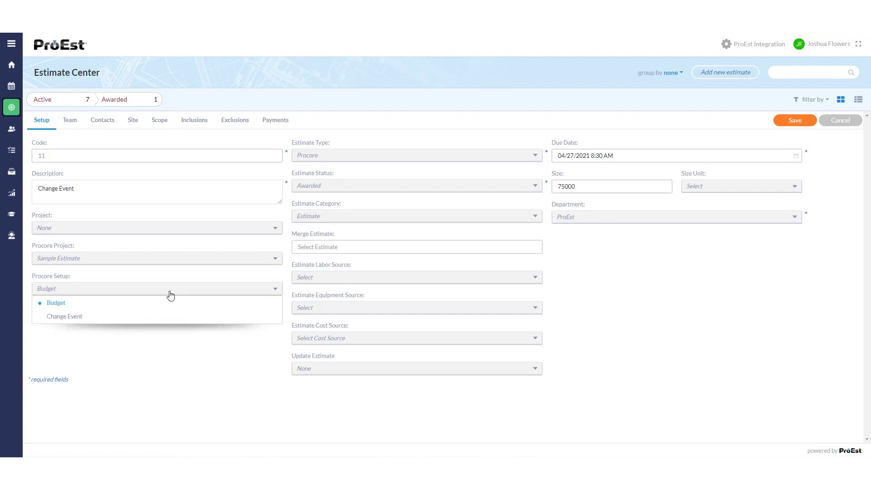
pyautogui.click(154, 317)
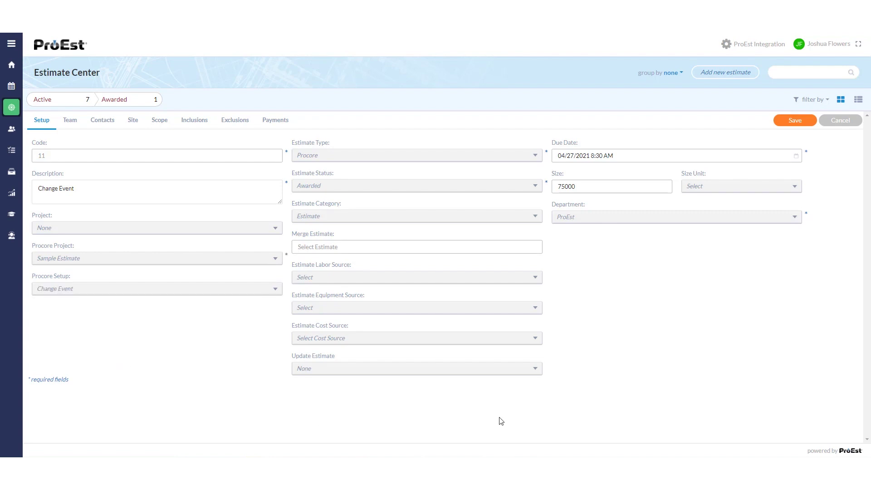
pyautogui.click(789, 120)
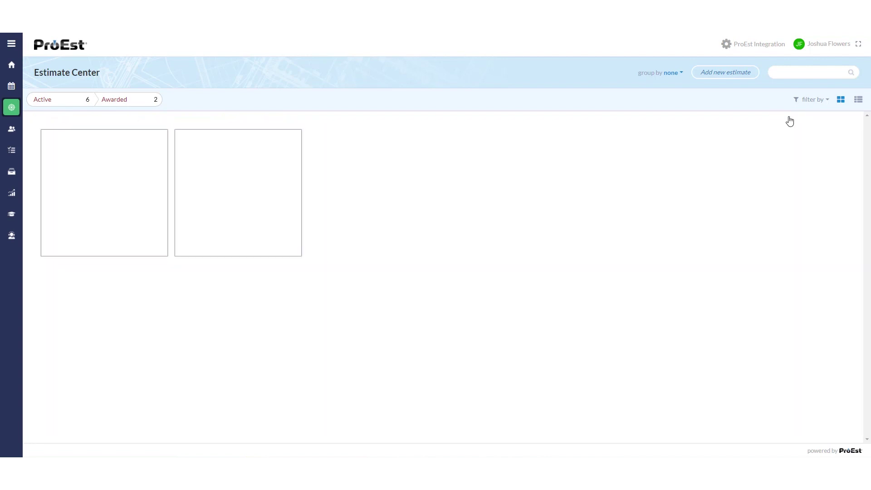